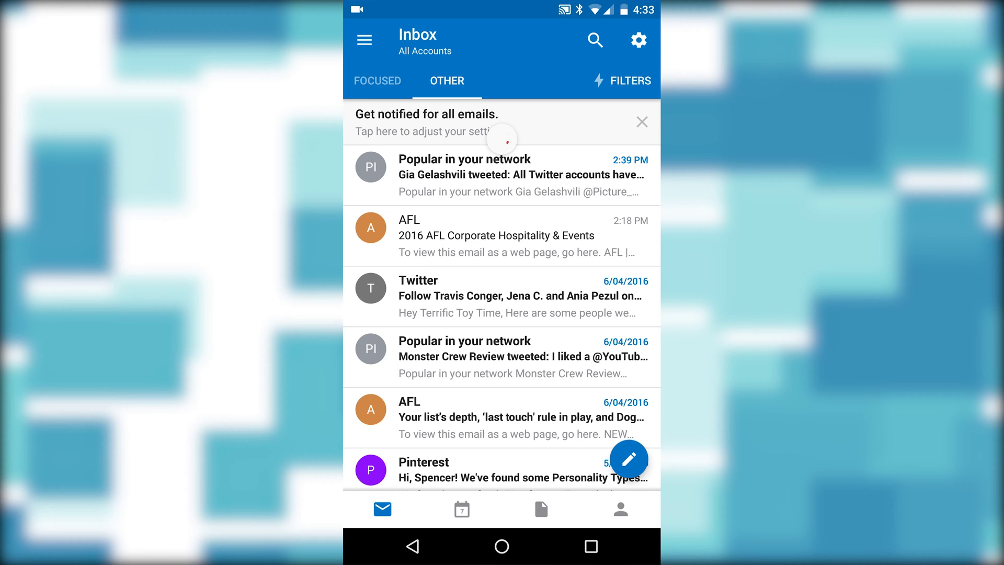
Open a reply draft to the 2016 AFL Corporate Hospitality & Events email
left_click(591, 546)
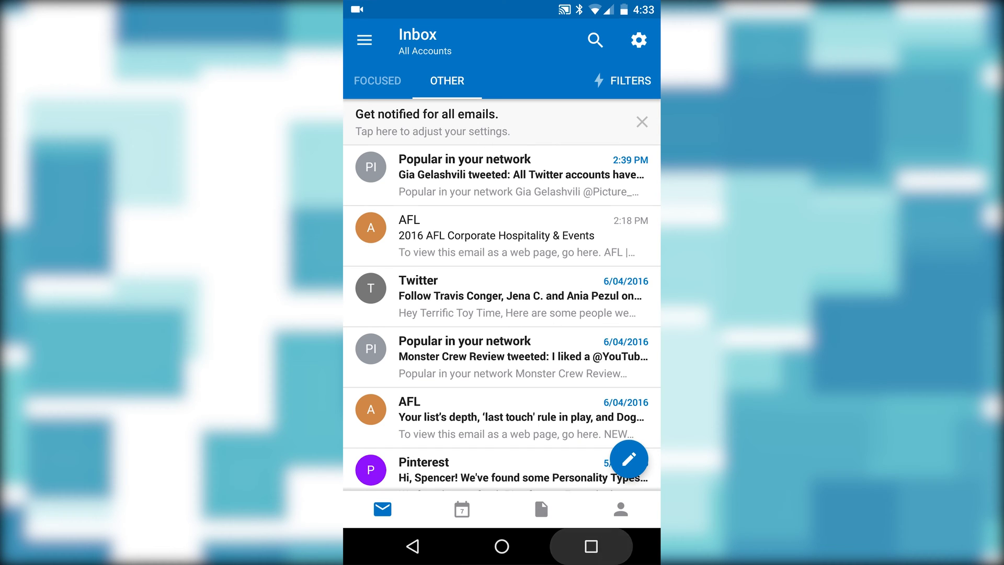
left_click(591, 546)
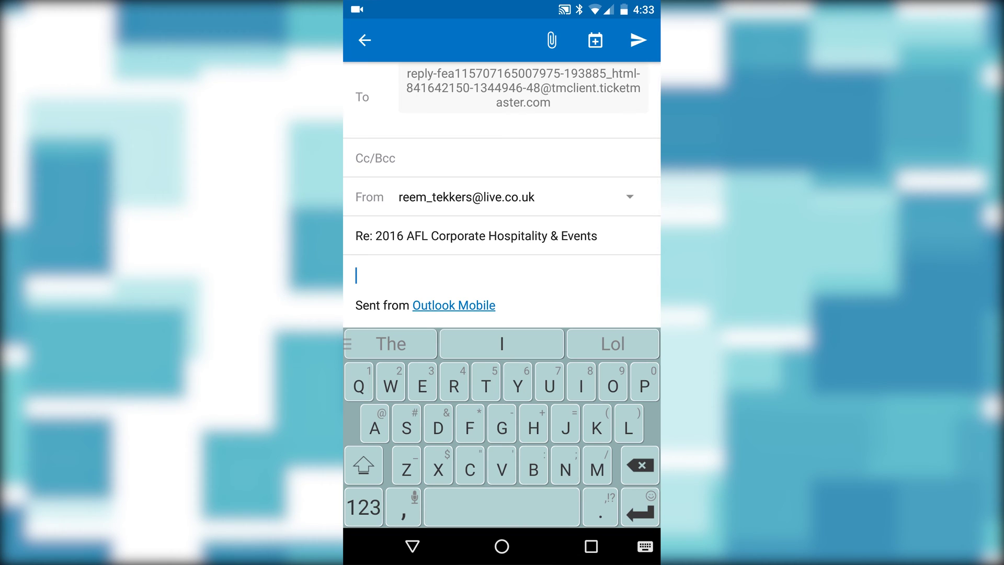
Swipe-type 'Sketch' into the reply, toggle the 123/abc keys, and open SwiftKey's layout options
left_click_drag(438, 469, 508, 466)
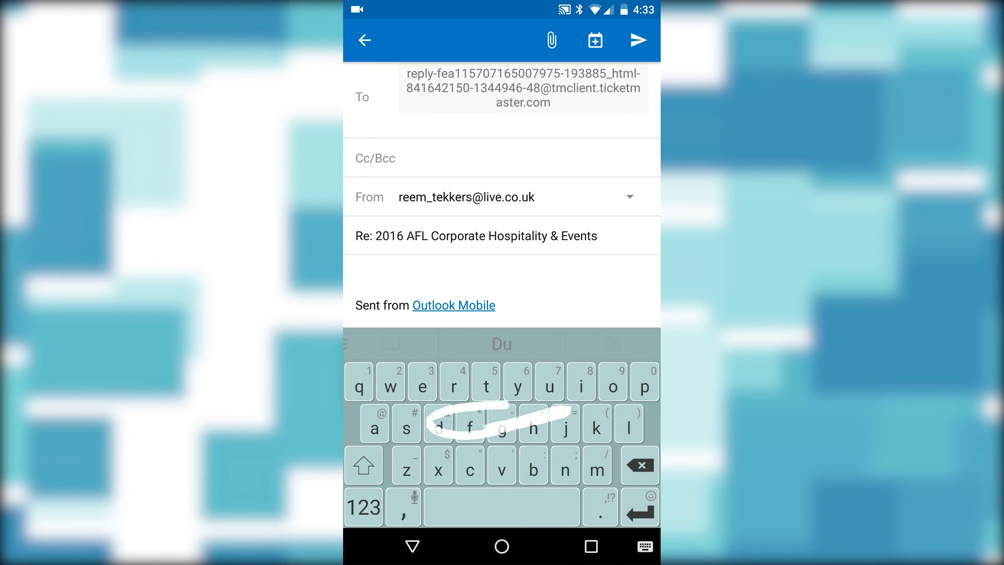
type("Sketch")
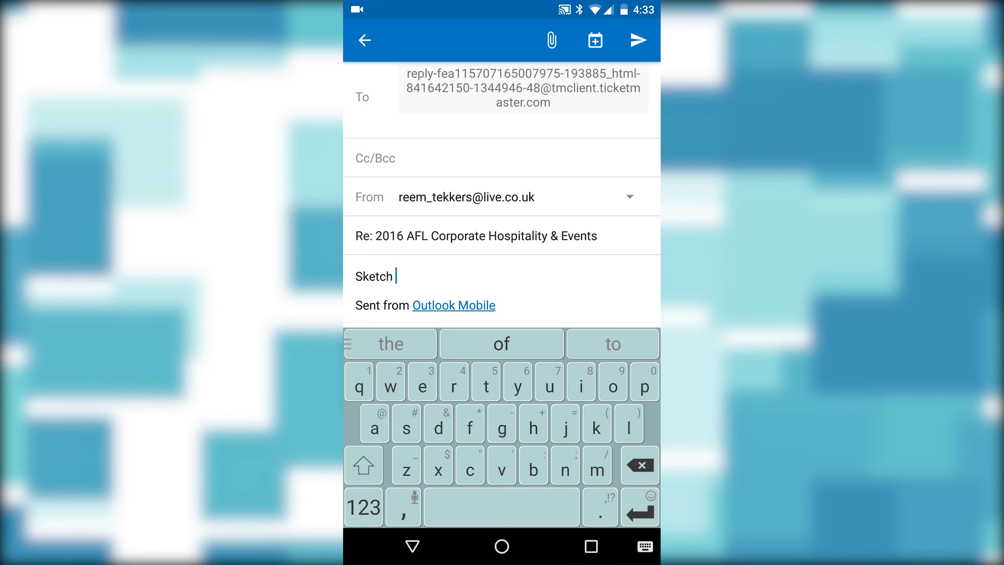
left_click(363, 507)
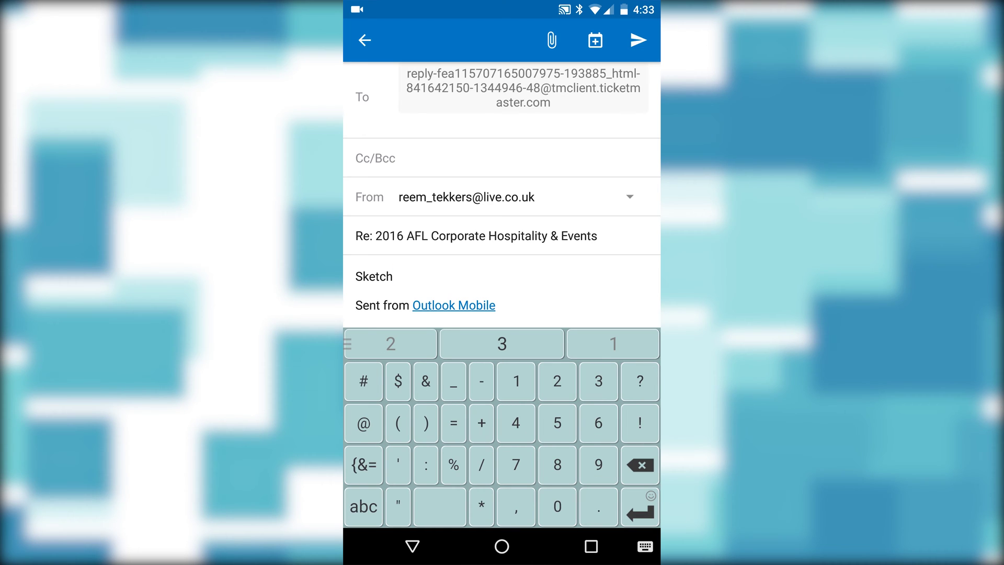
left_click(363, 507)
left_click(348, 344)
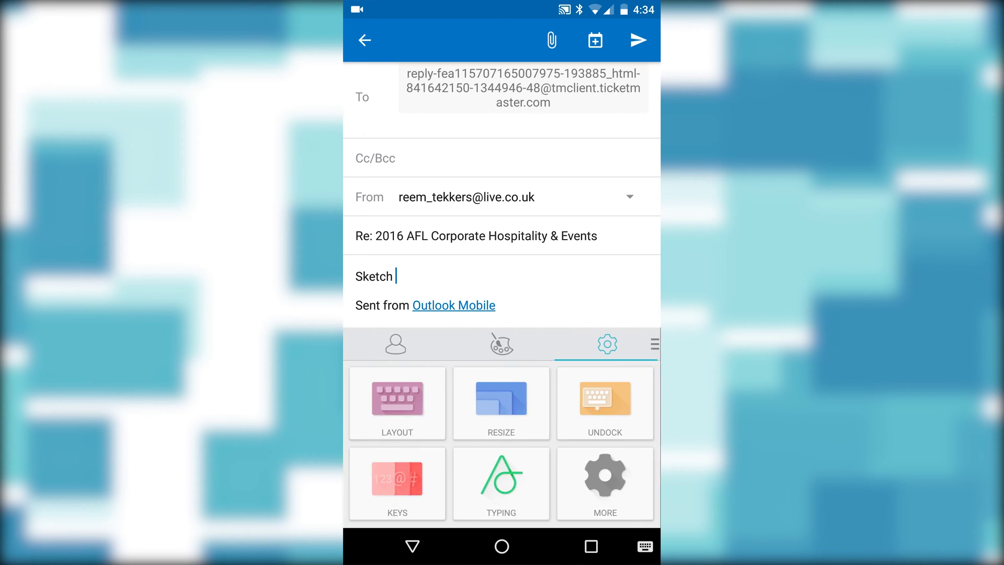
left_click(398, 402)
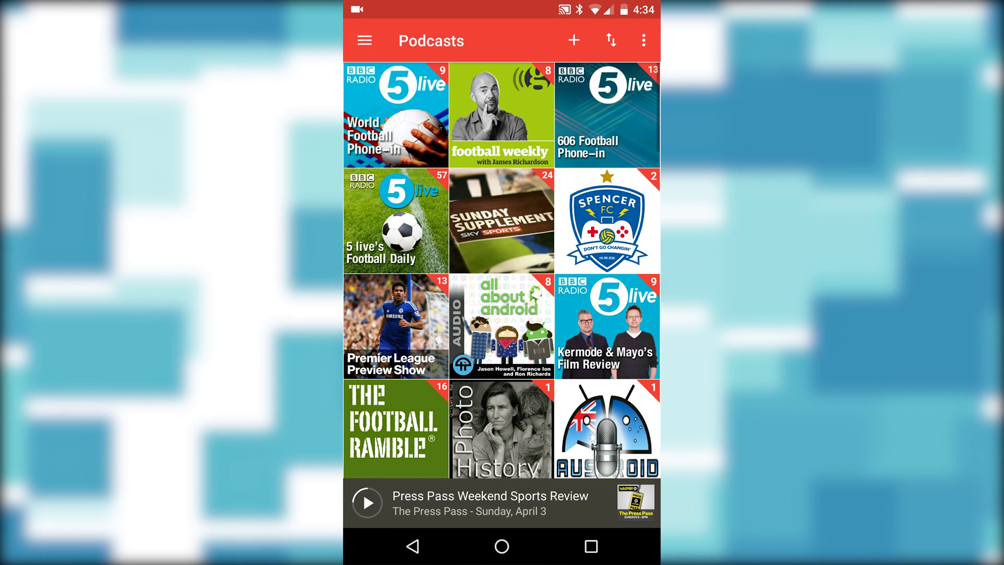
scroll(502, 270, "down", 3)
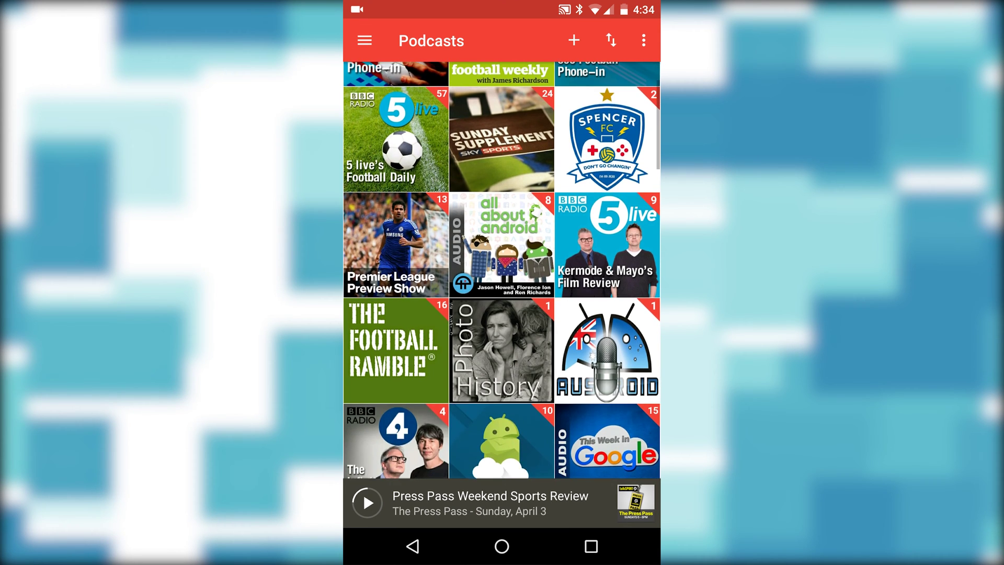
scroll(502, 270, "up", 3)
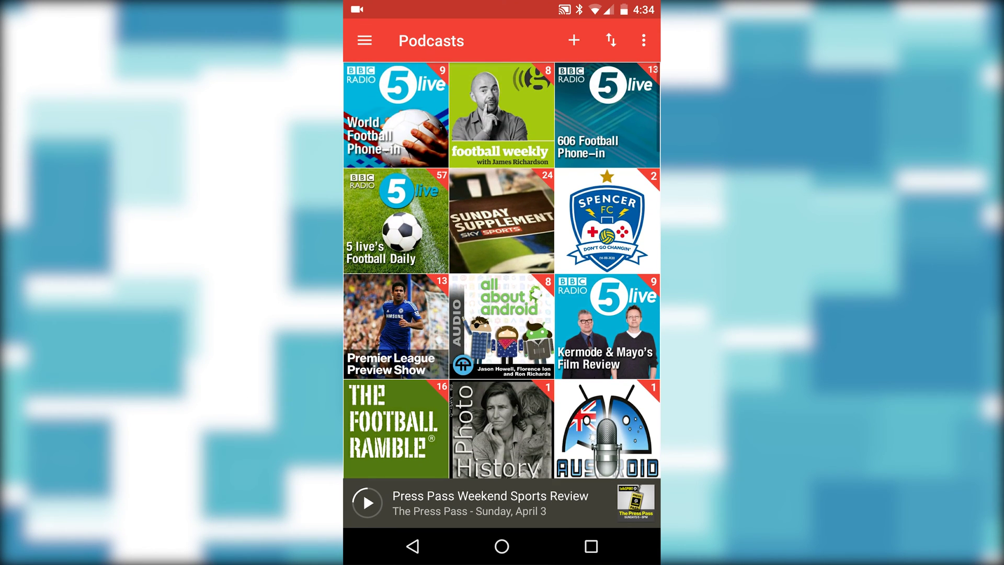
Open the Pocket Casts navigation drawer and go to the Discover section
left_click(364, 40)
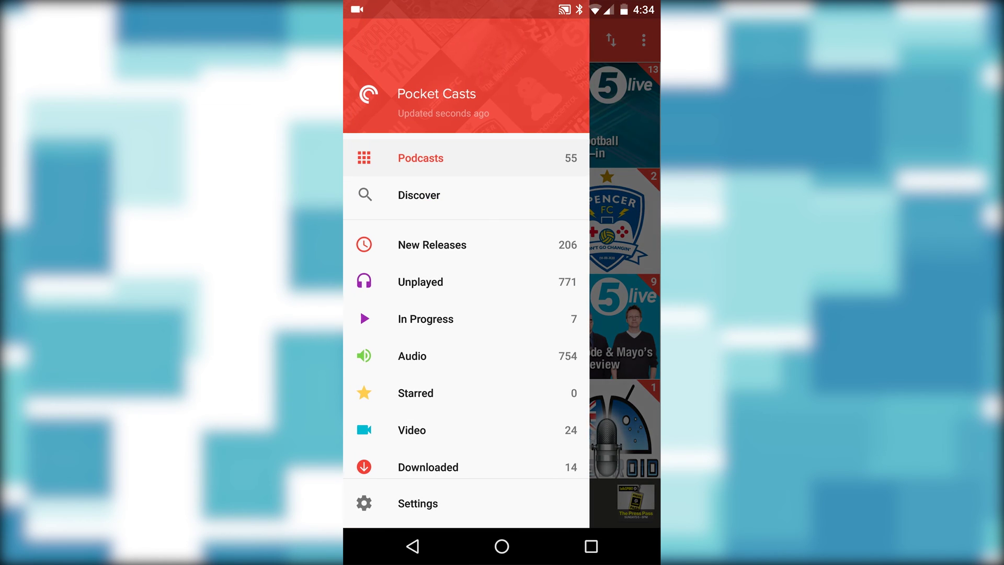
left_click(420, 194)
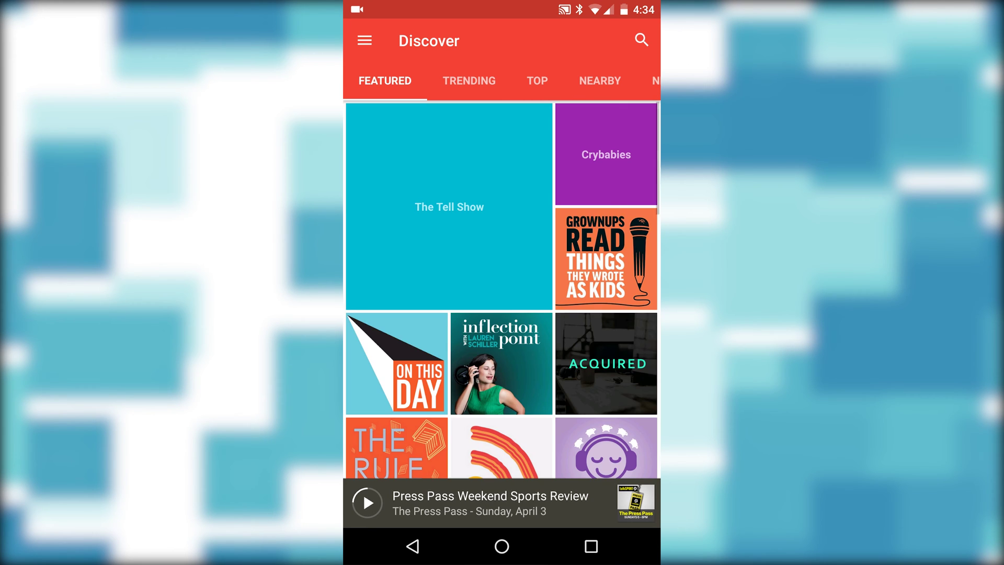
scroll(503, 291, "down", 3)
scroll(502, 290, "down", 3)
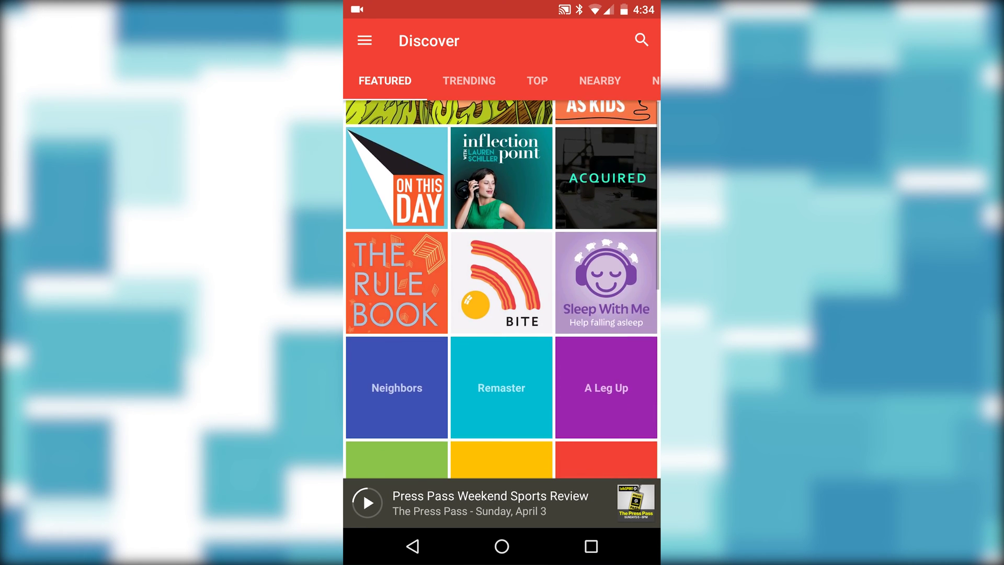
scroll(501, 290, "down", 3)
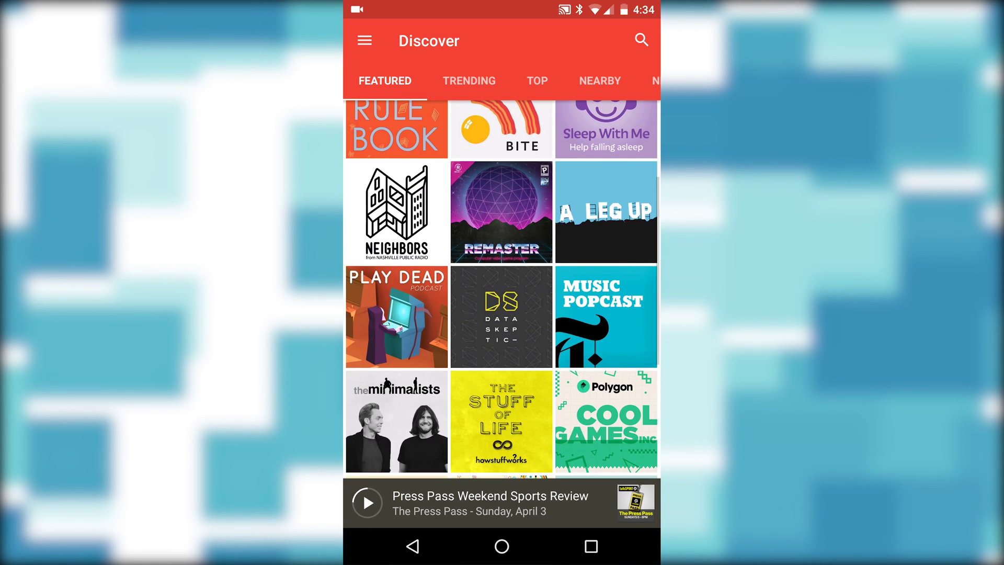
scroll(502, 290, "up", 5)
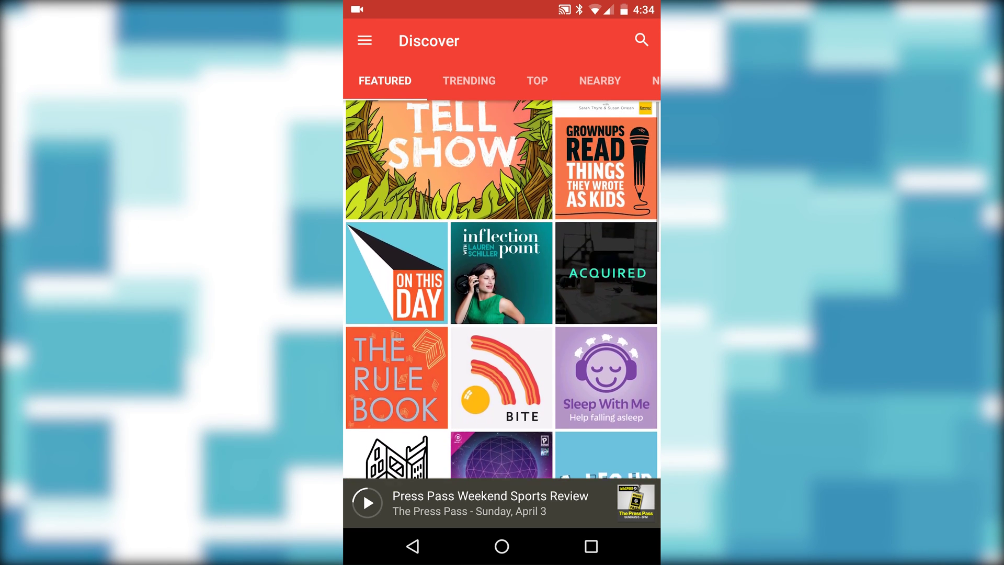
scroll(502, 290, "up", 2)
scroll(502, 290, "up", 1)
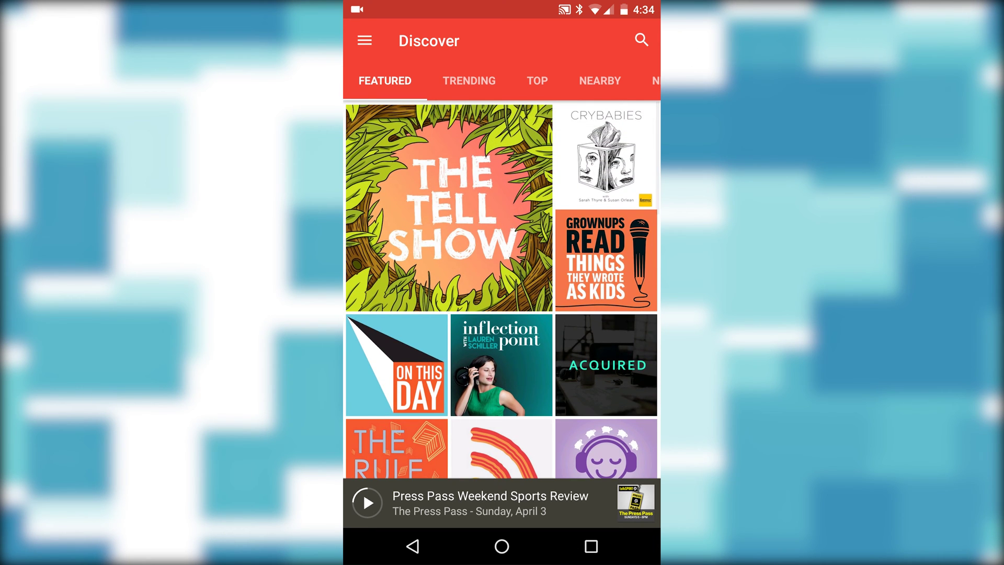
Switch to WiFi File Transfer Pro from the recent apps overview
left_click(591, 545)
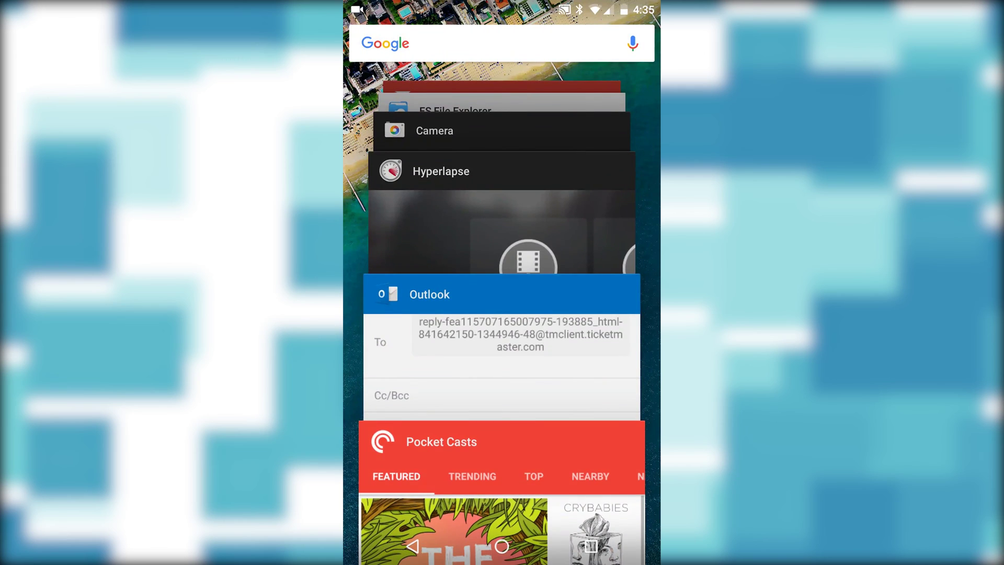
scroll(502, 315, "up", 5)
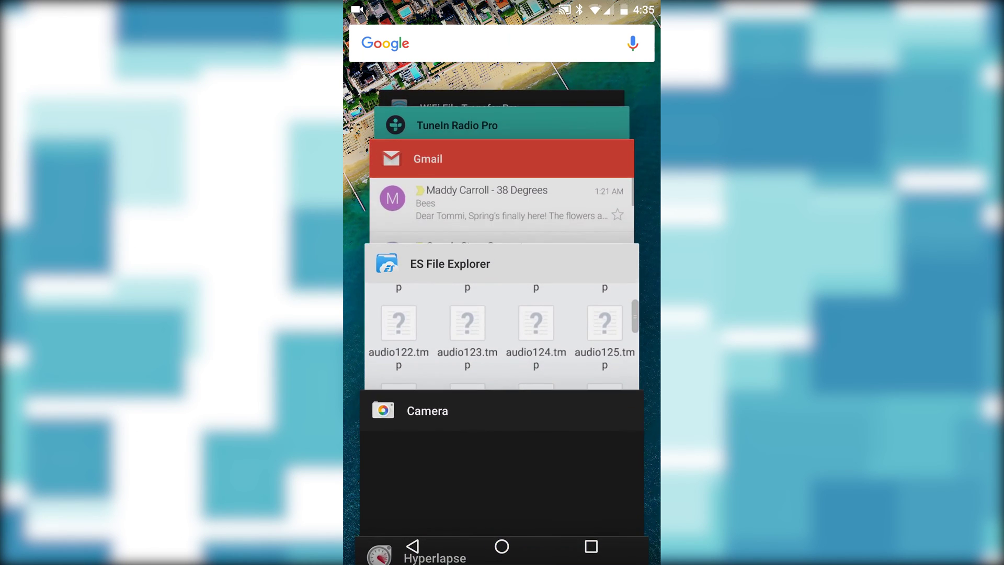
scroll(502, 313, "up", 5)
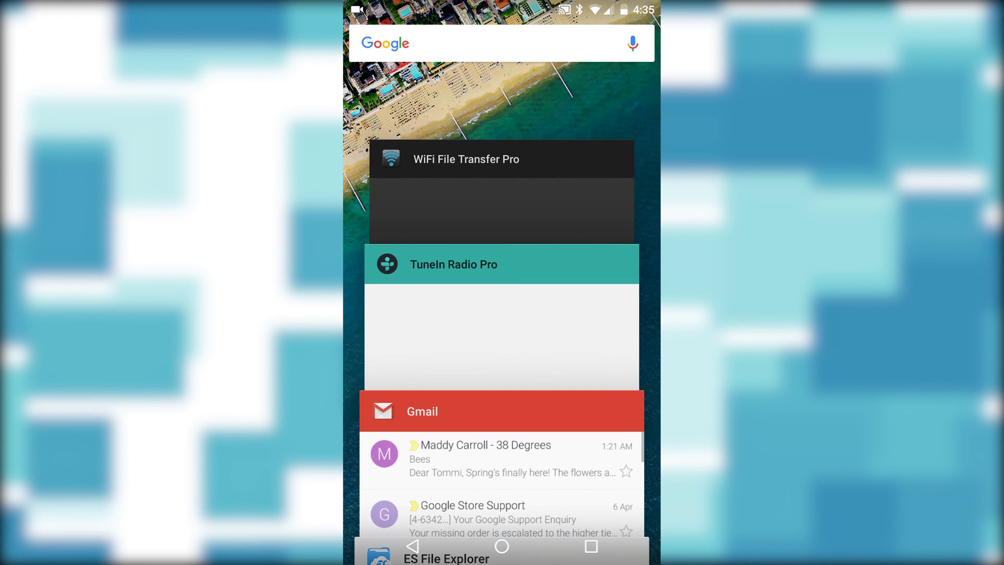
left_click(502, 196)
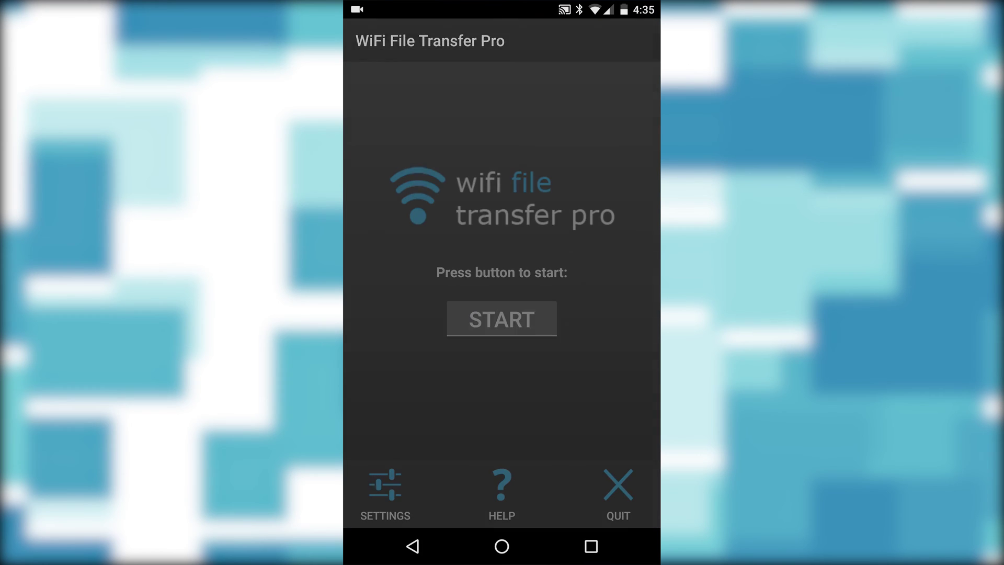
left_click(501, 319)
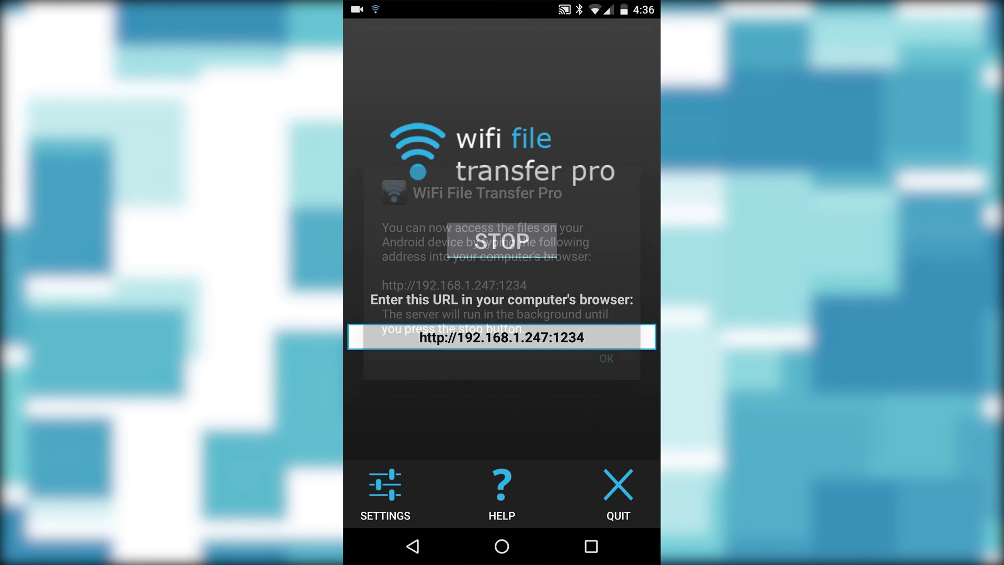
left_click(606, 357)
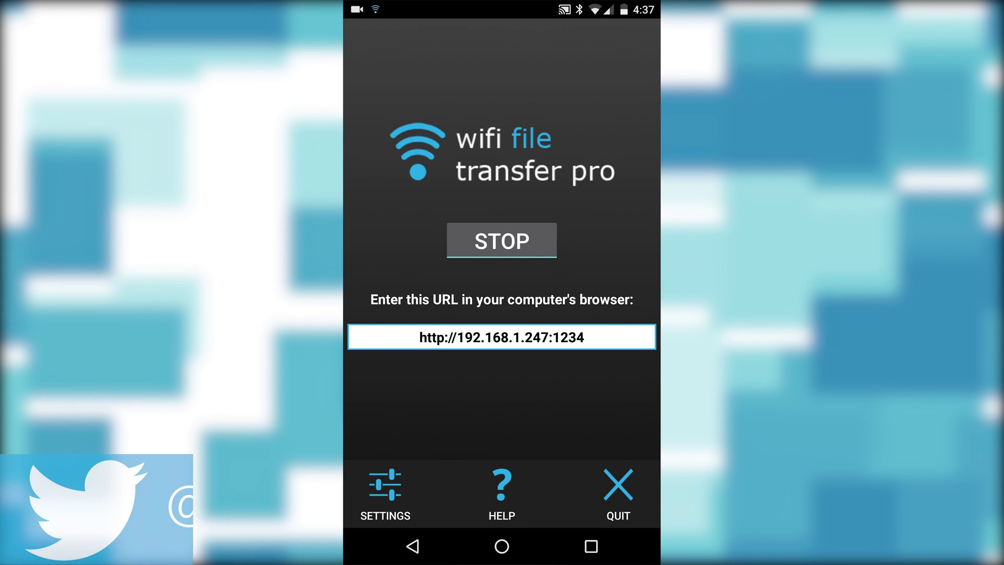
left_click_drag(502, 4, 502, 313)
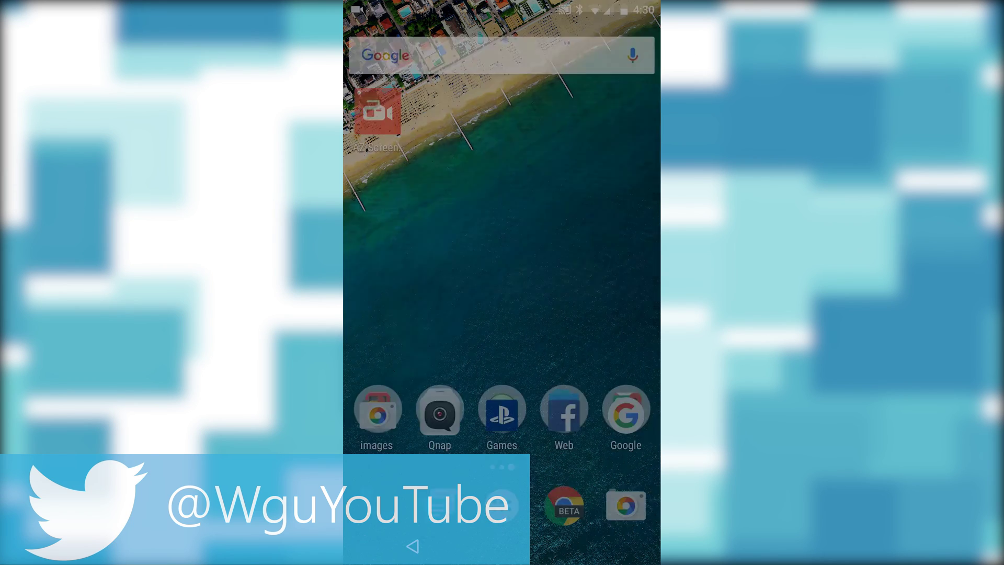
Visit the widgets home page, return to the main page, and open the app drawer
left_click_drag(408, 275, 612, 275)
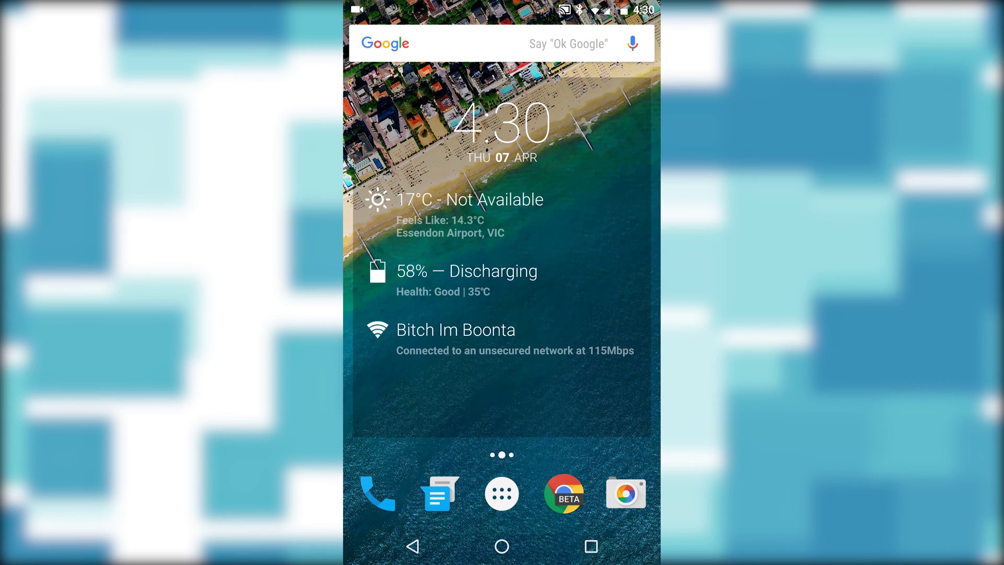
left_click_drag(595, 275, 408, 275)
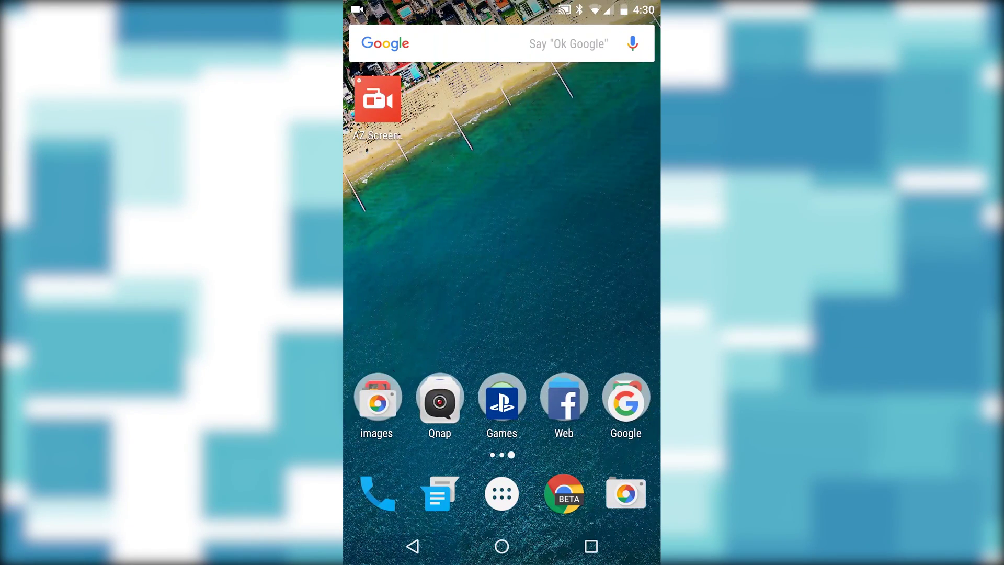
left_click(502, 492)
left_click(590, 545)
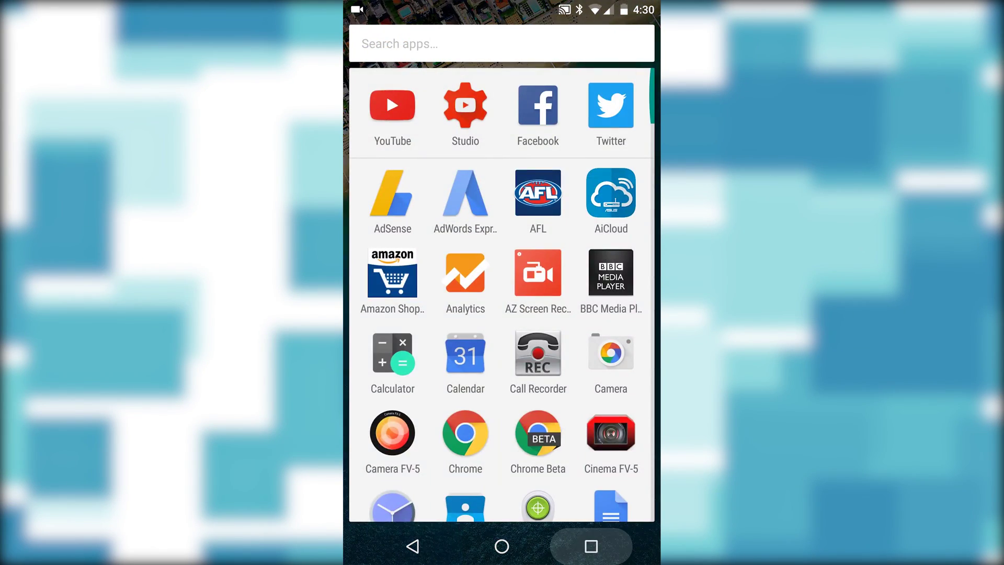